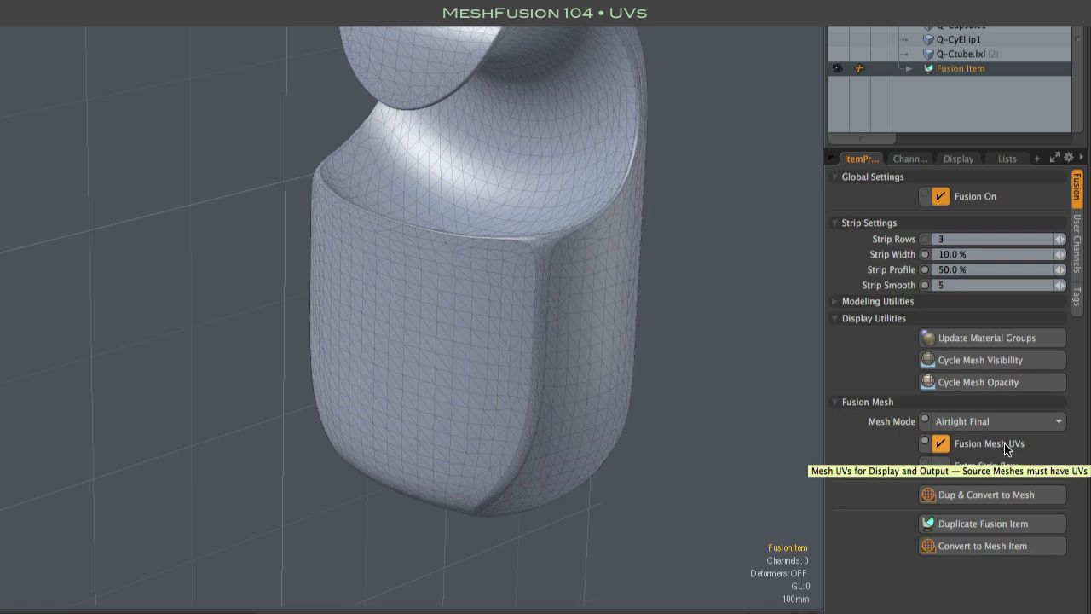
Step: Turn Fusion Mesh UVs off and back on for the Fusion Item, and open the additional Fusion commands
{"action": "left_click", "coordinate": [1006, 449]}
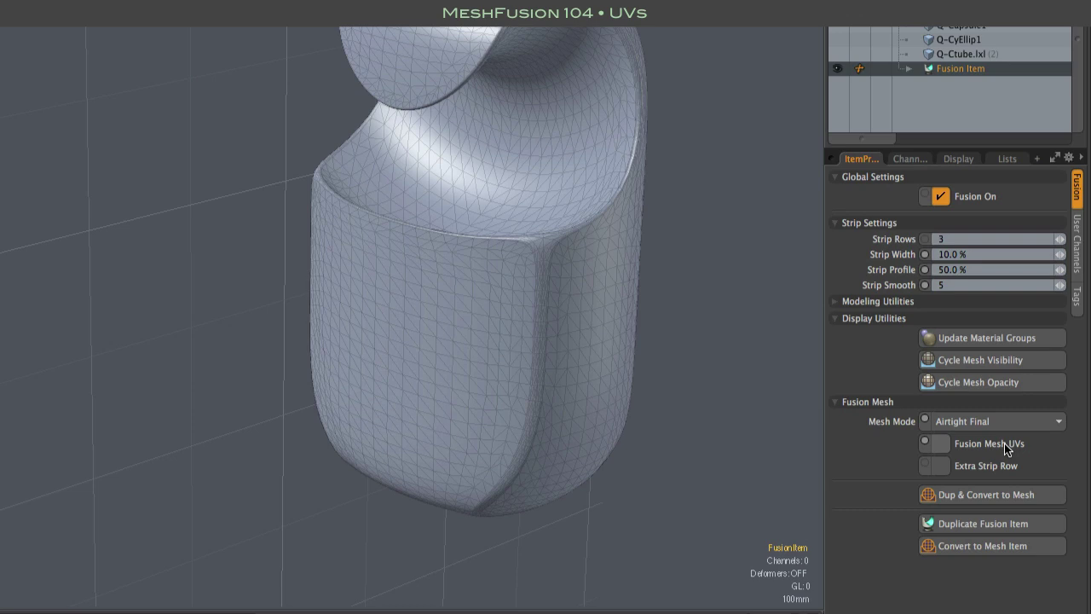
{"action": "left_click", "coordinate": [1006, 449]}
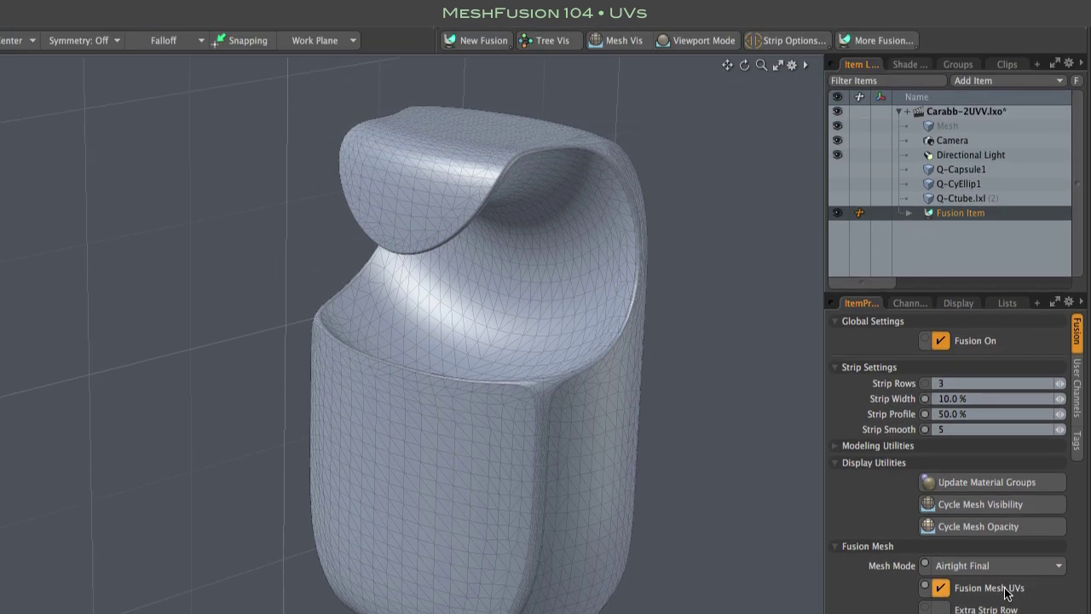
{"action": "left_click", "coordinate": [881, 40]}
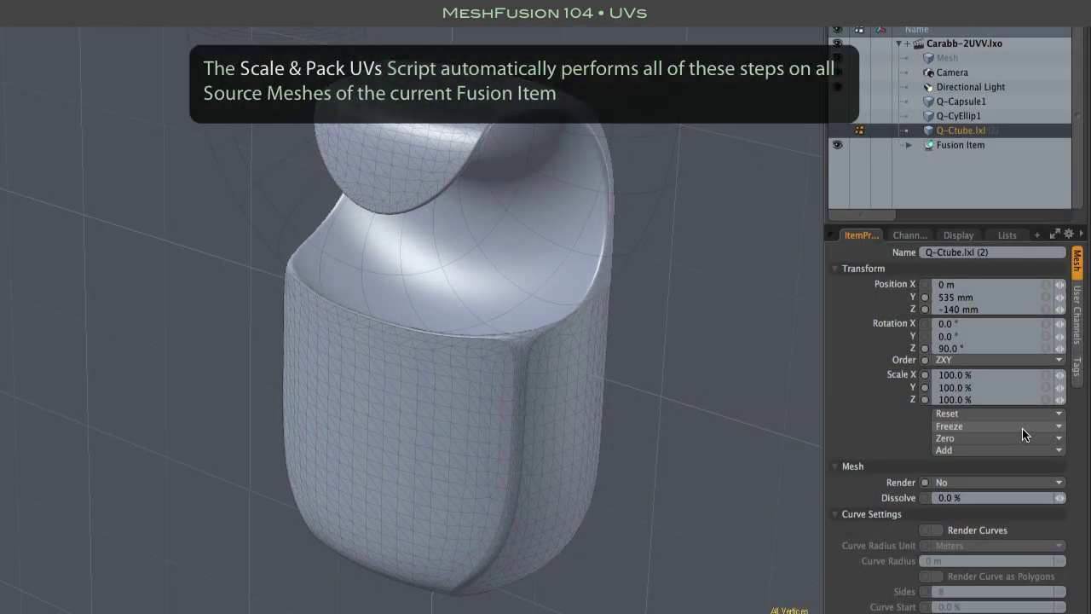
Step: Freeze the scale transform of the Q-Ctube.lxl (2) source mesh
{"action": "left_click", "coordinate": [1021, 428]}
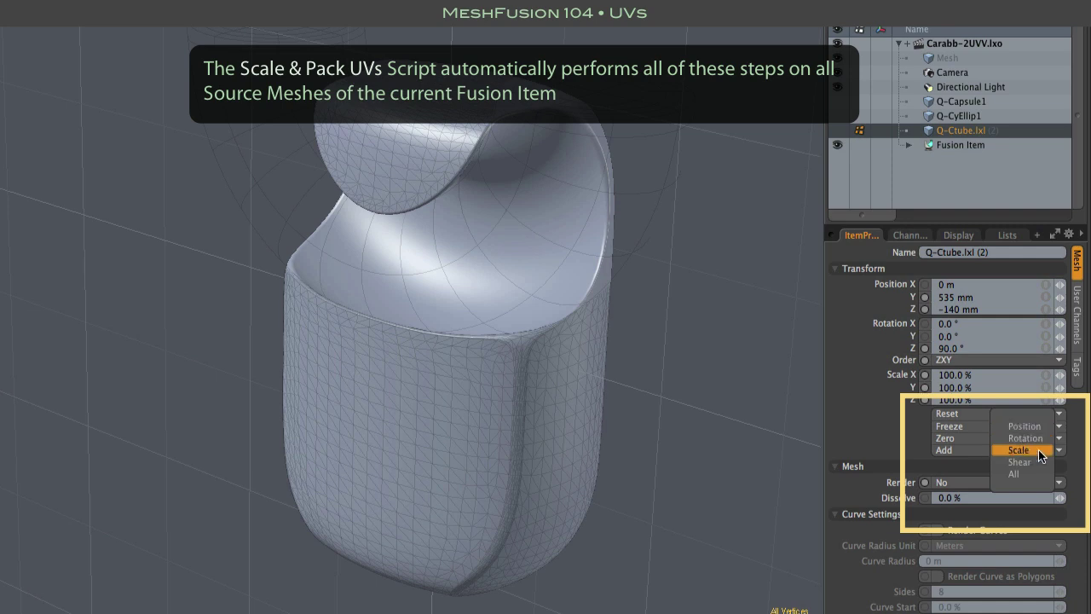
{"action": "left_click", "coordinate": [1041, 451]}
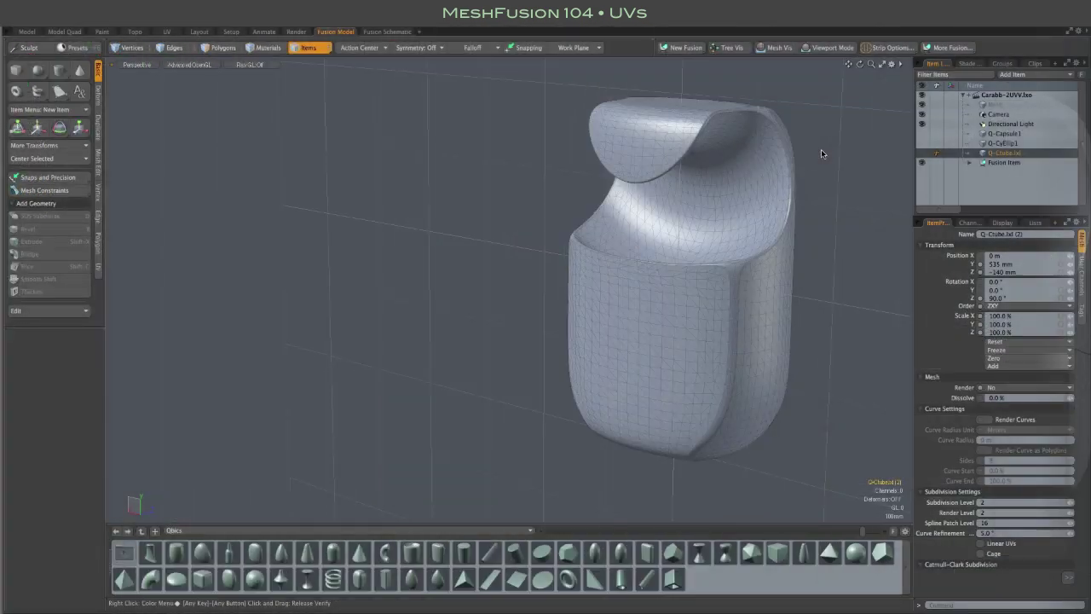
Step: Clear the item selection and inspect the source meshes Q-Capsule1, Q-CyEllip1 and Q-Ctube.lxl by showing and hiding each in turn
{"action": "left_click", "coordinate": [821, 148]}
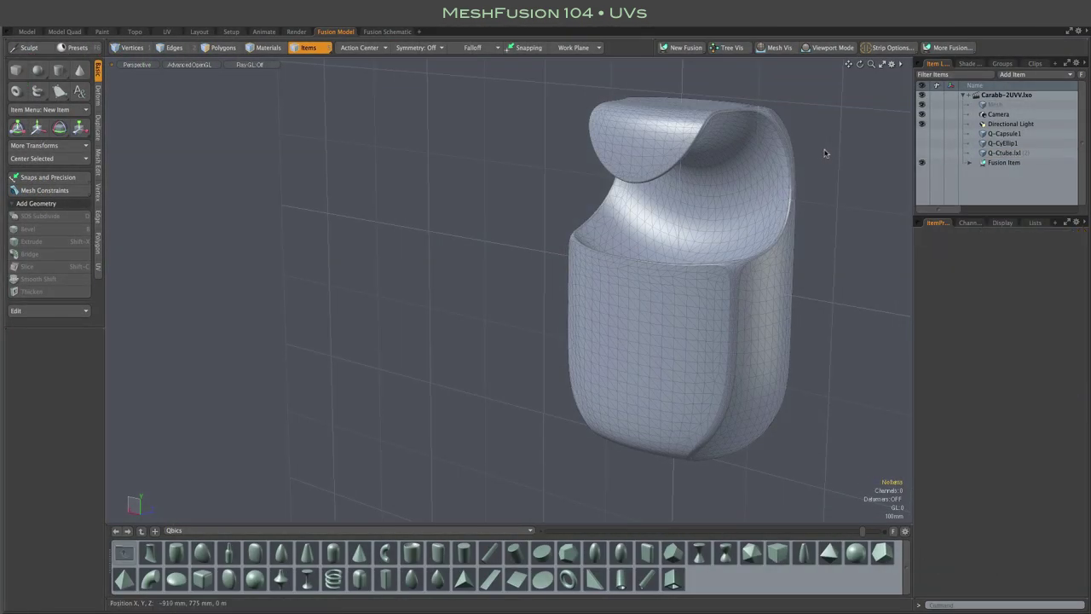
{"action": "mouse_move", "coordinate": [821, 148]}
{"action": "left_mouse_down", "text": "alt"}
{"action": "mouse_move", "coordinate": [712, 174]}
{"action": "mouse_move", "coordinate": [815, 153]}
{"action": "mouse_move", "coordinate": [821, 105]}
{"action": "mouse_move", "coordinate": [810, 162]}
{"action": "left_mouse_up", "text": "alt"}
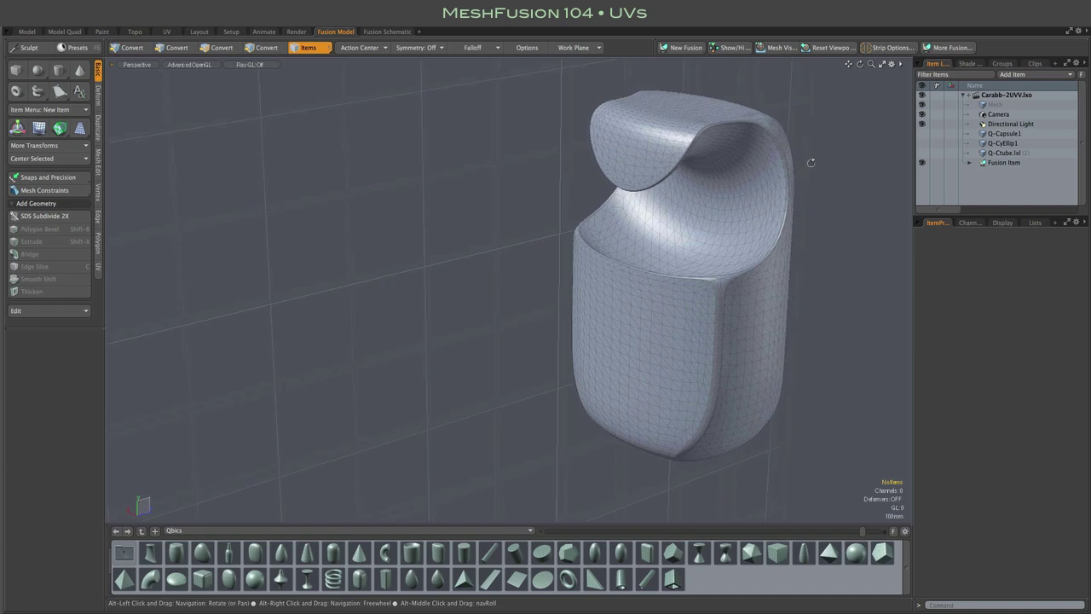
{"action": "left_click", "coordinate": [1004, 134]}
{"action": "left_click", "coordinate": [926, 134]}
{"action": "left_click", "coordinate": [921, 134]}
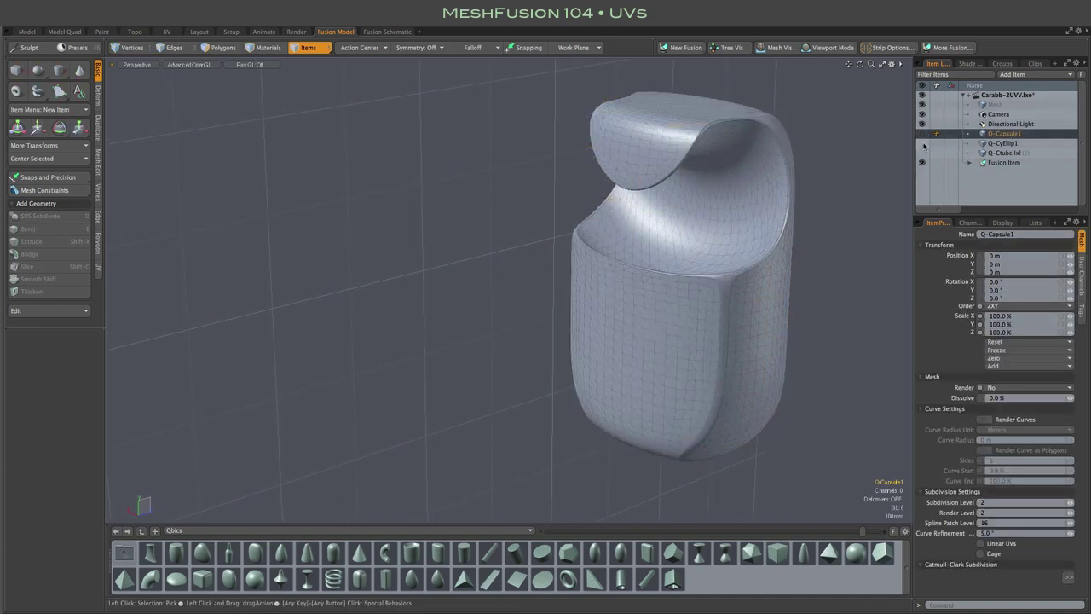
{"action": "left_click", "coordinate": [922, 143]}
{"action": "left_click", "coordinate": [921, 144]}
{"action": "left_click", "coordinate": [921, 152]}
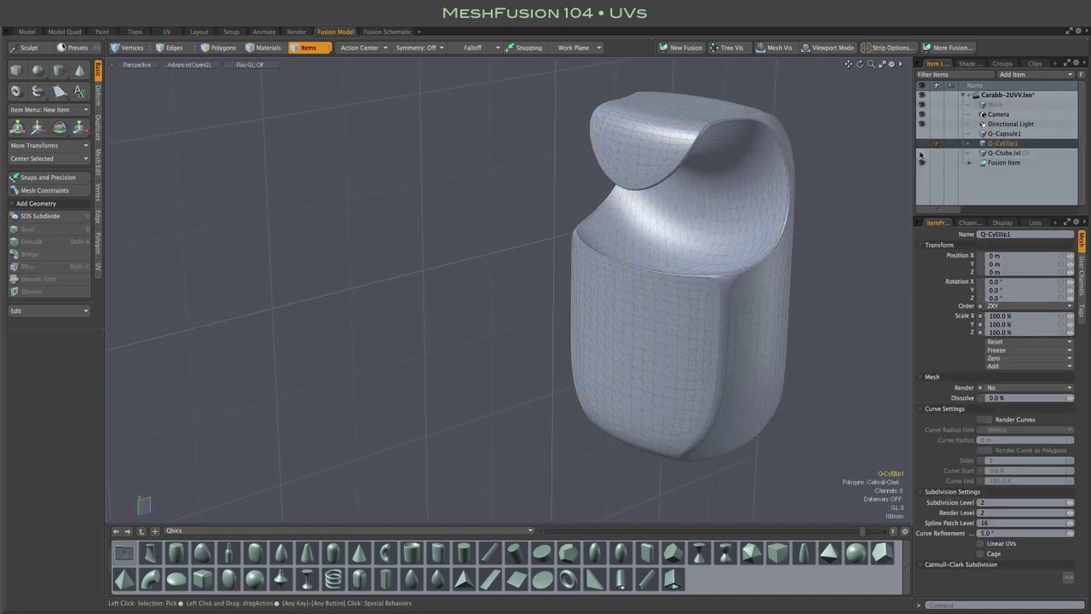
{"action": "left_click", "coordinate": [1008, 153]}
{"action": "left_click", "coordinate": [921, 152]}
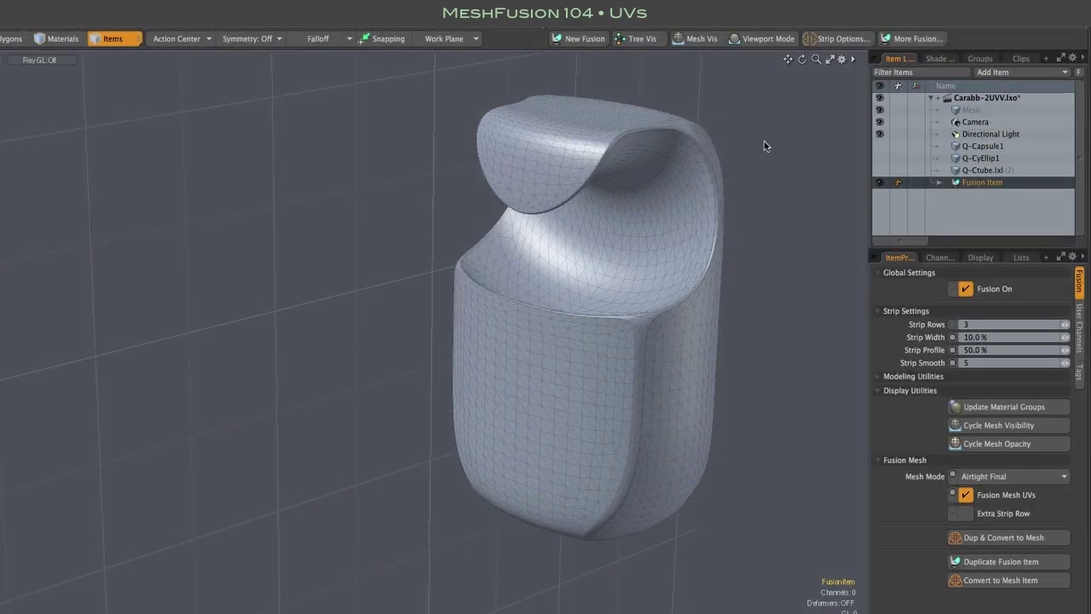
Step: Scale and pack the Fusion Item's UVs, accepting the scale freeze, and inspect the packed UVs of Q-CyEllip1 and Q-Ctube.lxl
{"action": "left_click", "coordinate": [917, 39]}
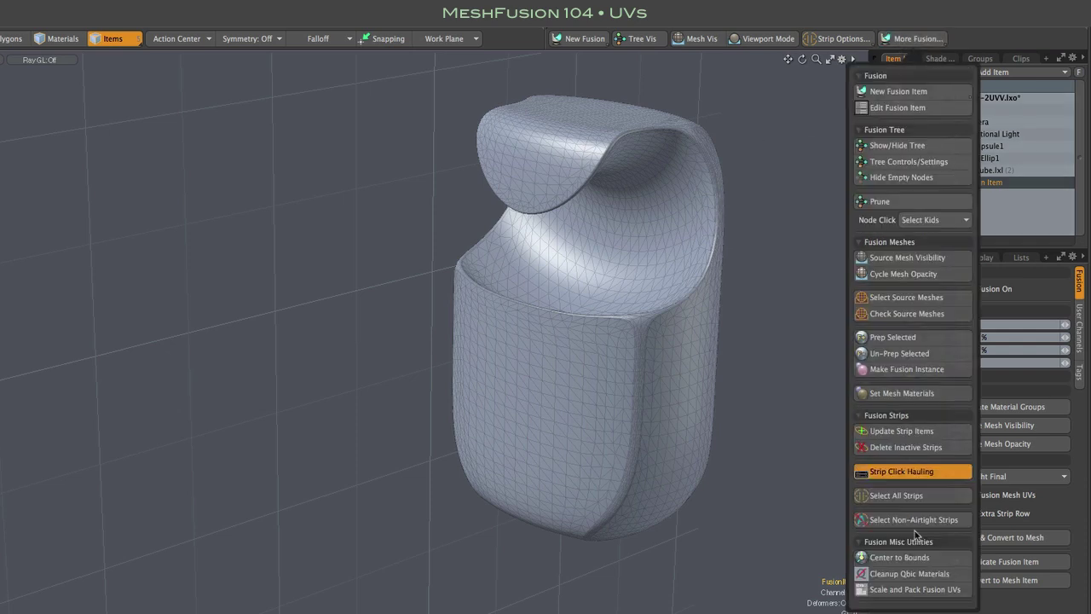
{"action": "left_click", "coordinate": [919, 591]}
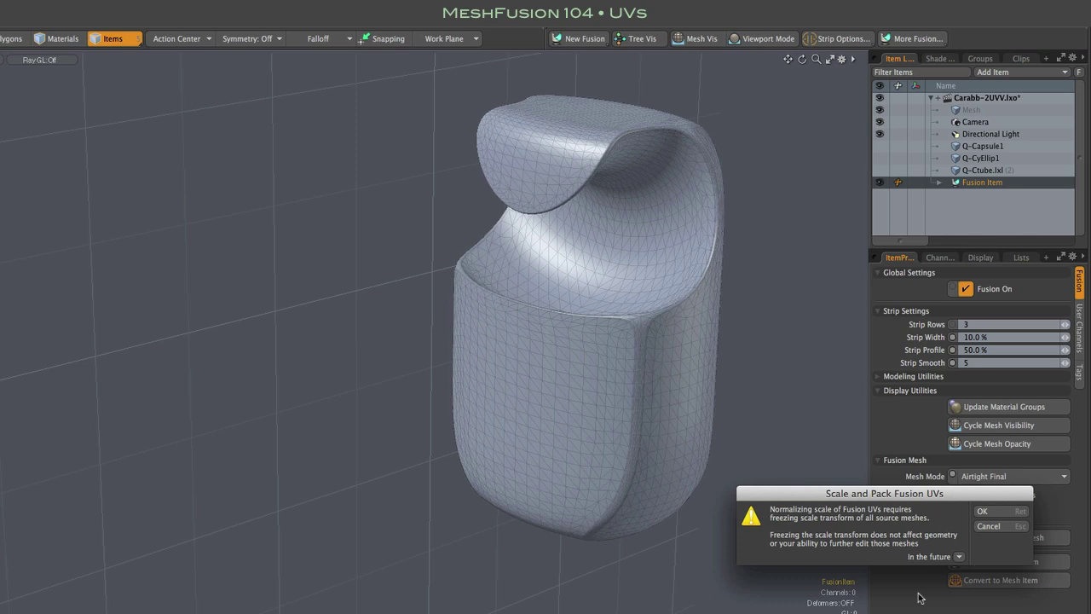
{"action": "left_click", "coordinate": [994, 513]}
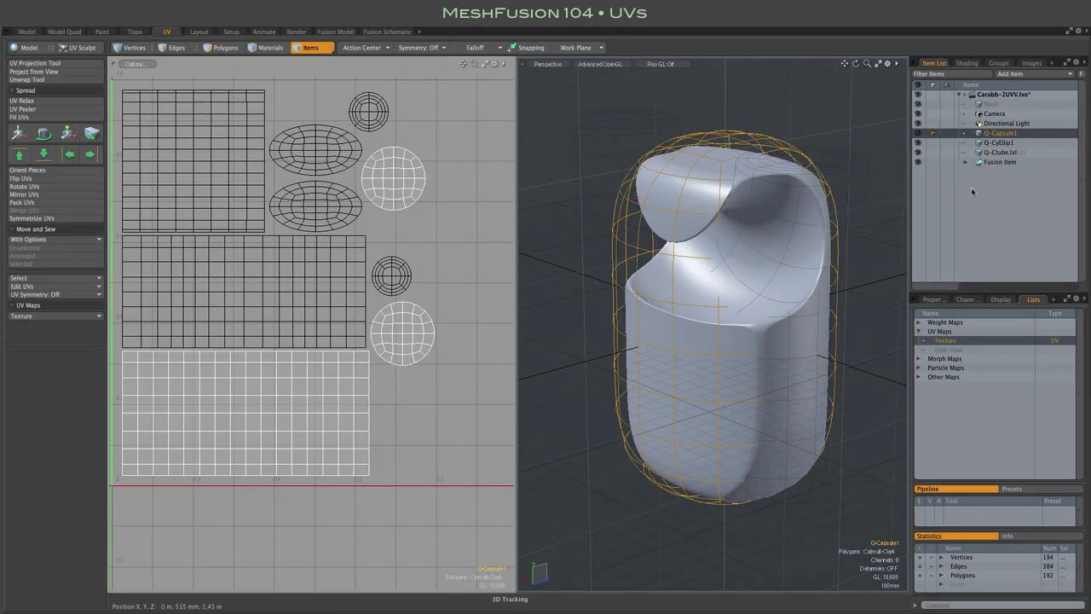
{"action": "left_click", "coordinate": [1006, 143]}
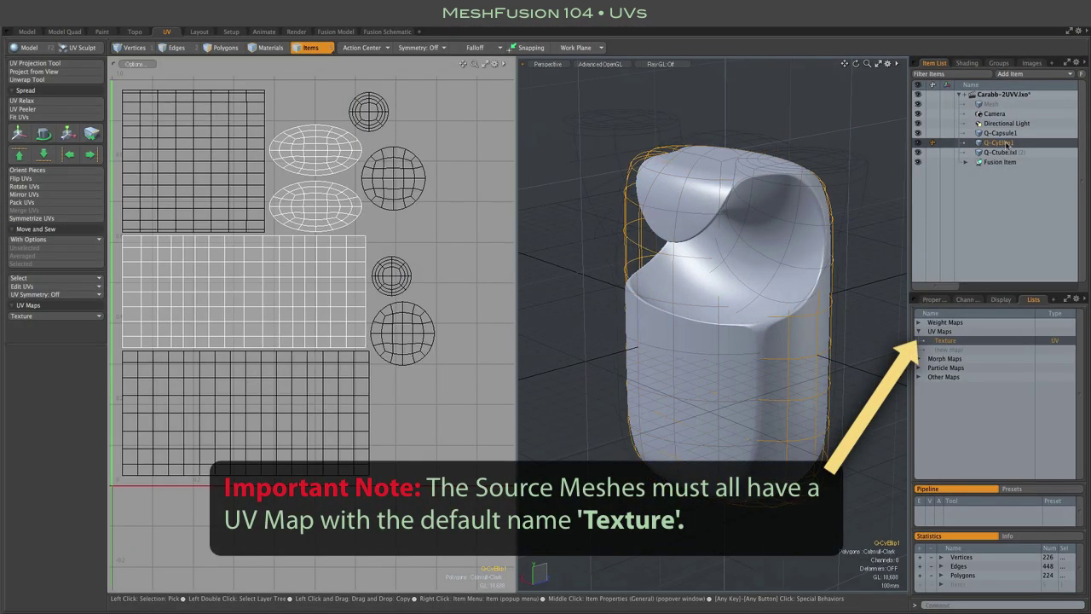
{"action": "left_click", "coordinate": [1002, 152]}
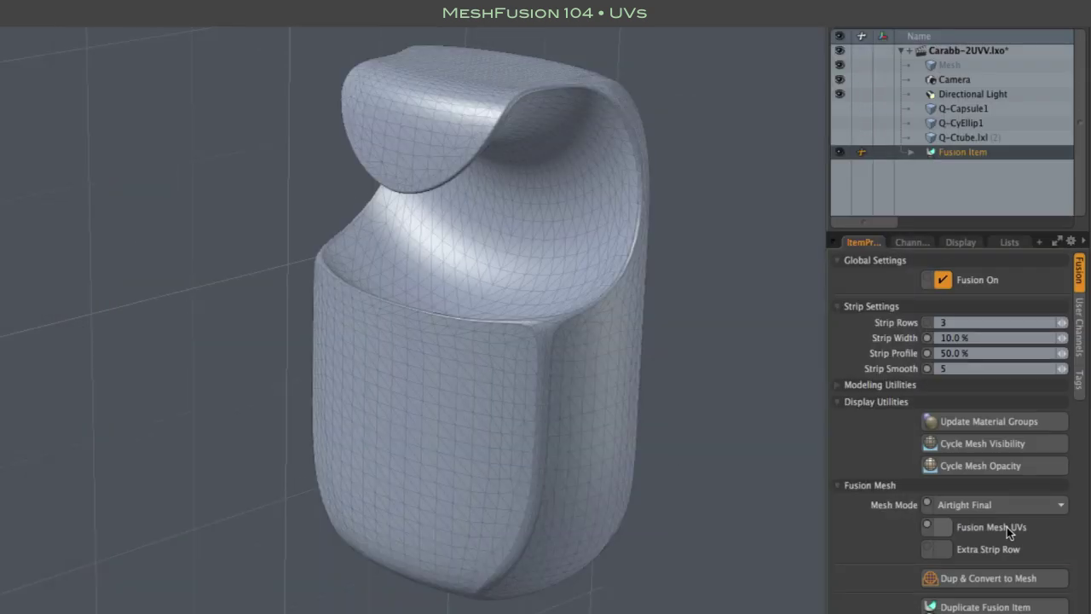
Step: Enable Fusion Mesh UVs and add the Modo_UV_checker.jpg image map above the material in the FusionSurface.lxp group
{"action": "left_click", "coordinate": [1006, 527]}
{"action": "left_click", "coordinate": [908, 41]}
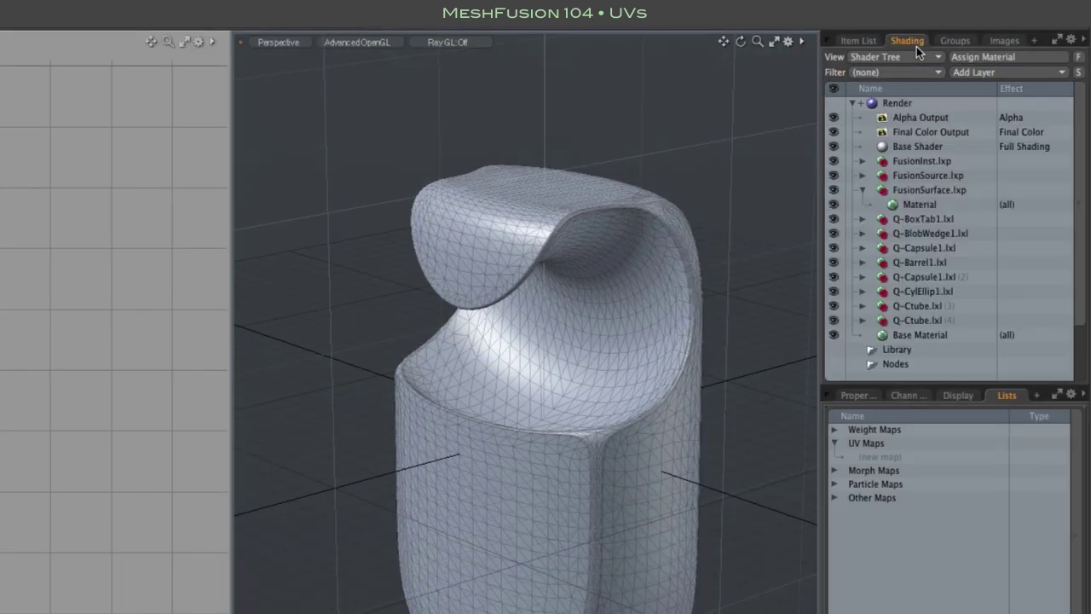
{"action": "left_click", "coordinate": [913, 204]}
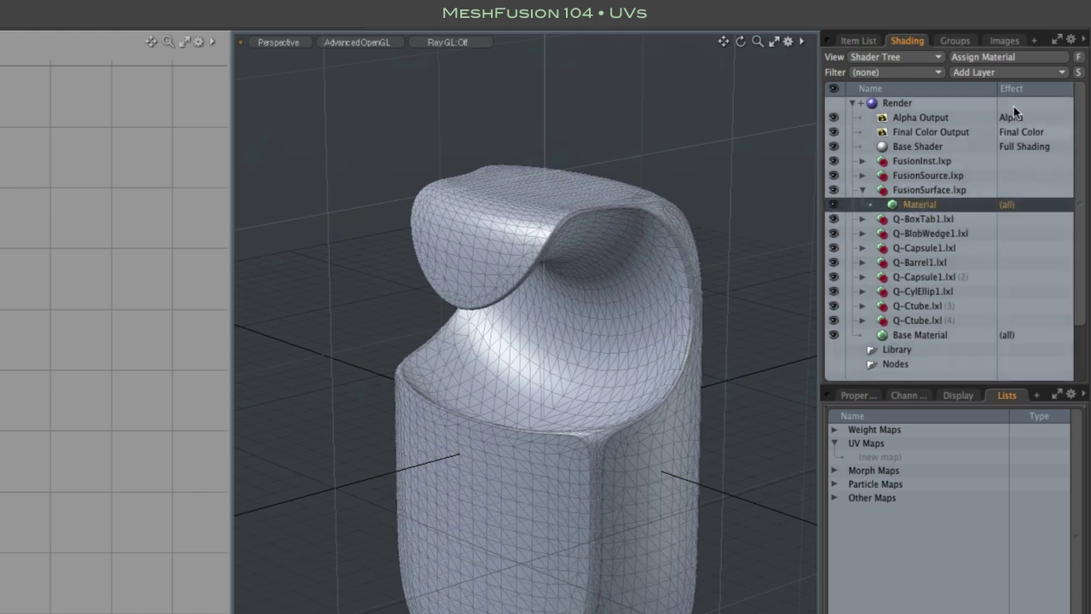
{"action": "left_click", "coordinate": [1004, 76]}
{"action": "left_click", "coordinate": [908, 74]}
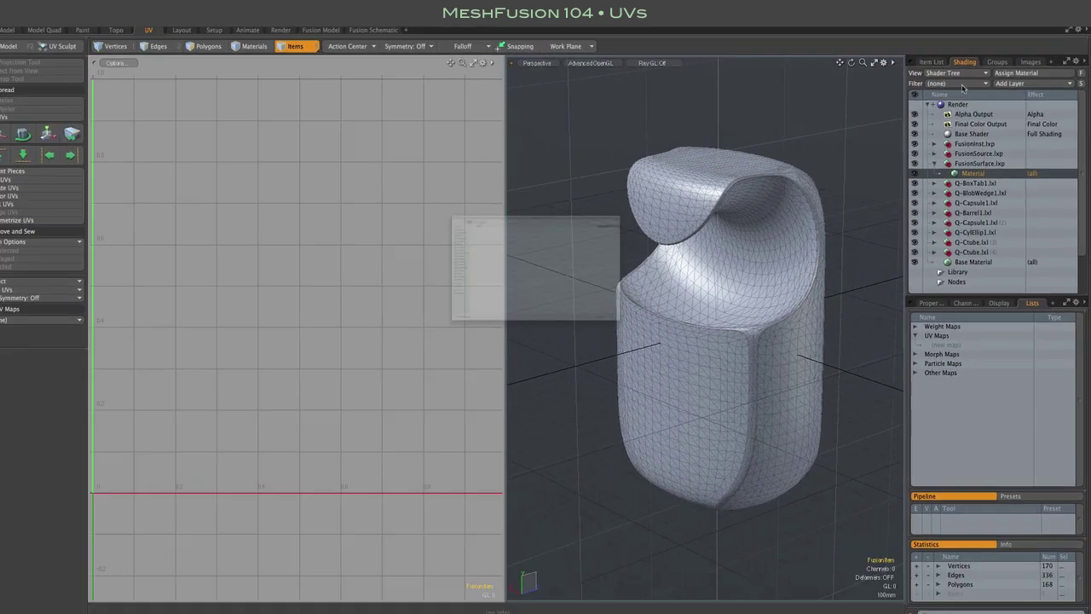
{"action": "left_click", "coordinate": [369, 116]}
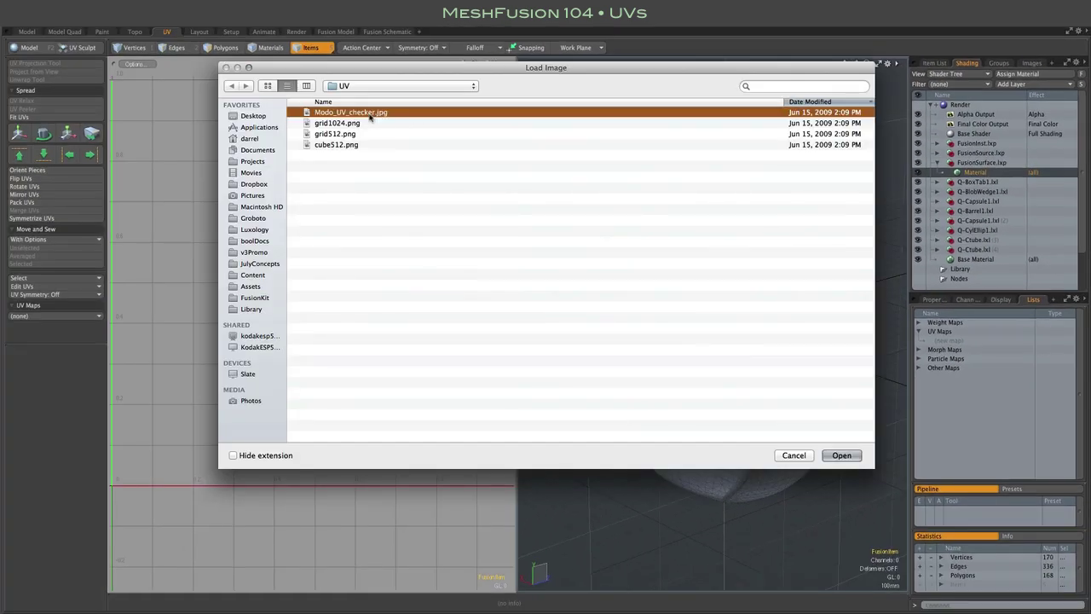
{"action": "double_click", "coordinate": [369, 116]}
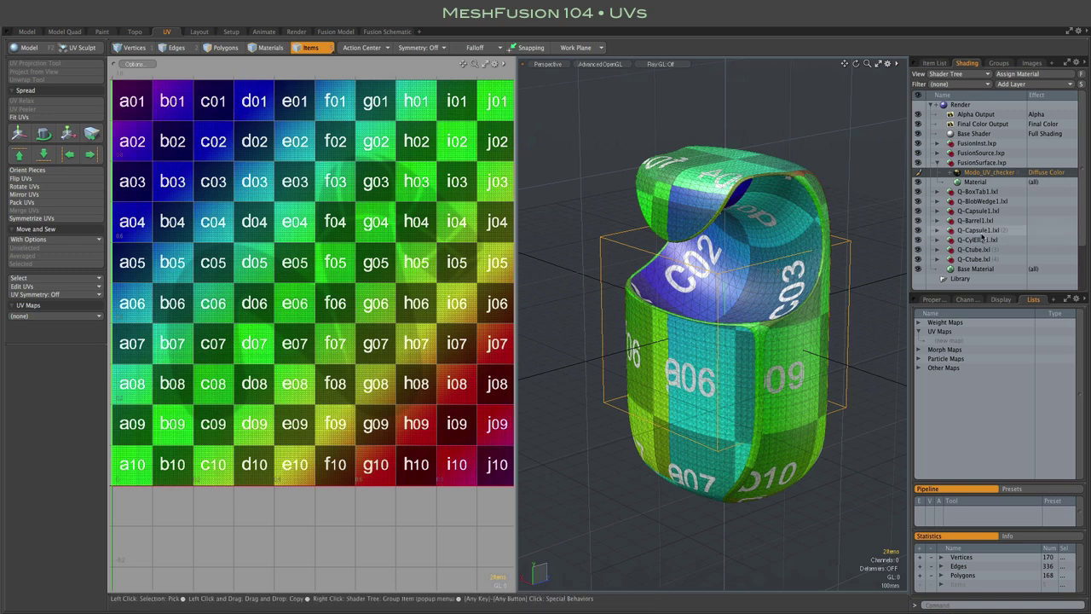
Step: Create a mesh from the Fusion Item using Dup & Convert to Mesh with Duplicate Original enabled
{"action": "left_click", "coordinate": [929, 68]}
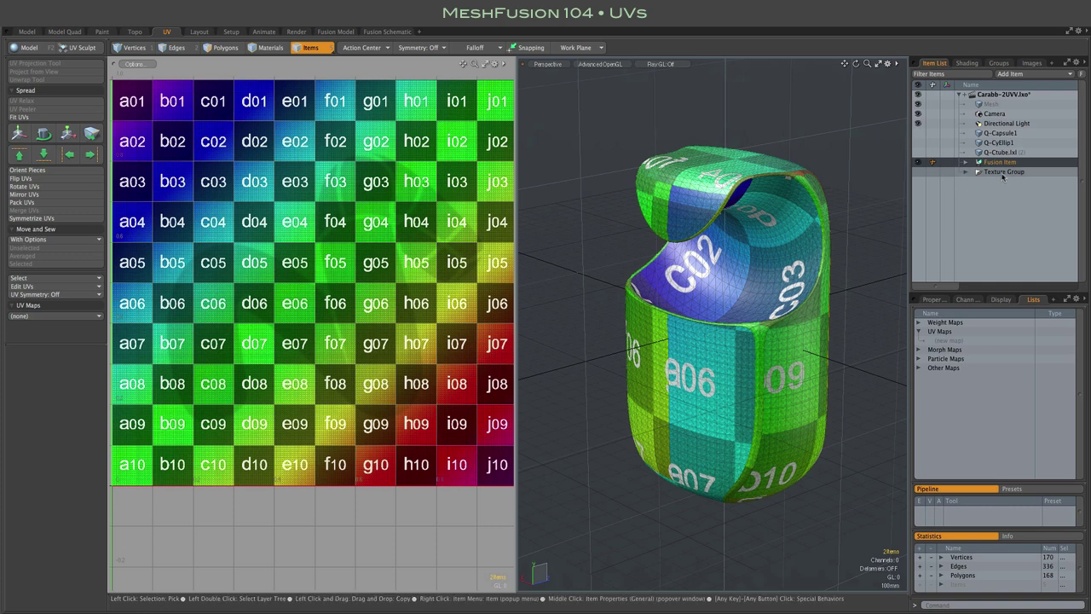
{"action": "left_click", "coordinate": [933, 300]}
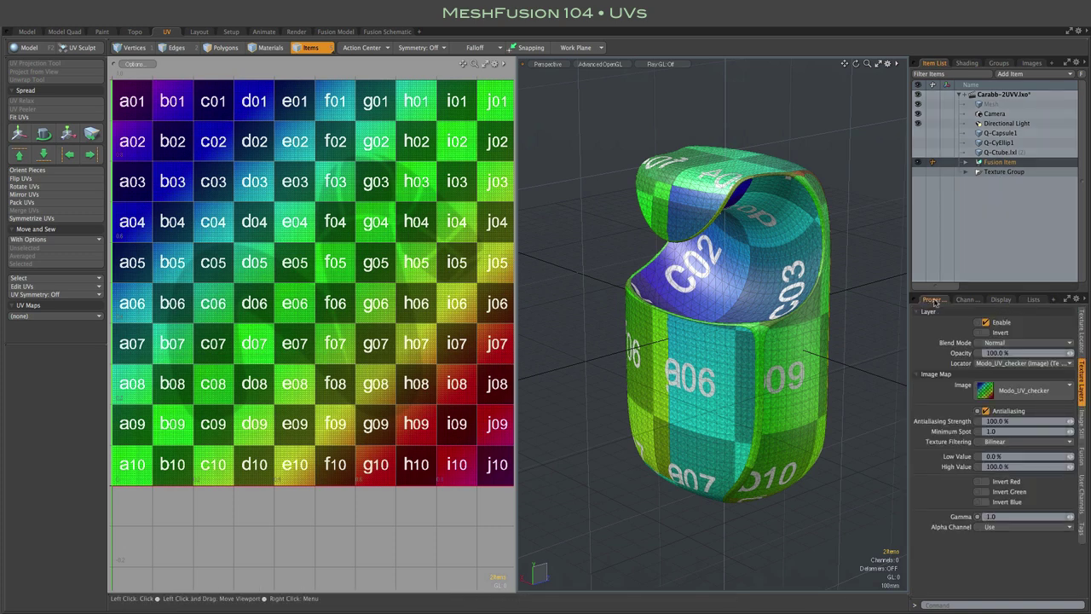
{"action": "left_click", "coordinate": [1082, 452]}
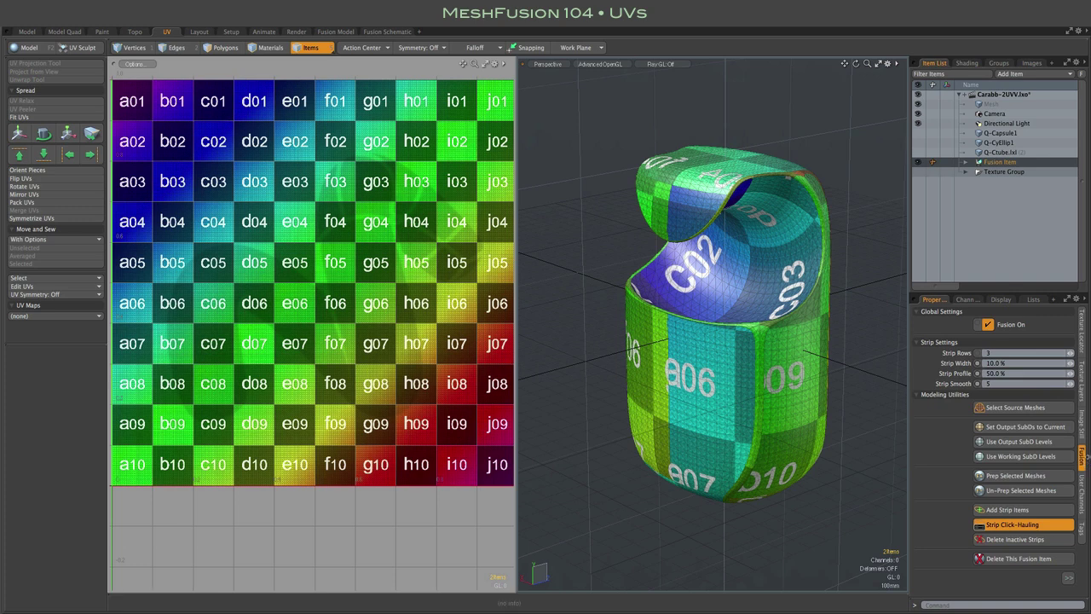
{"action": "left_click", "coordinate": [918, 394]}
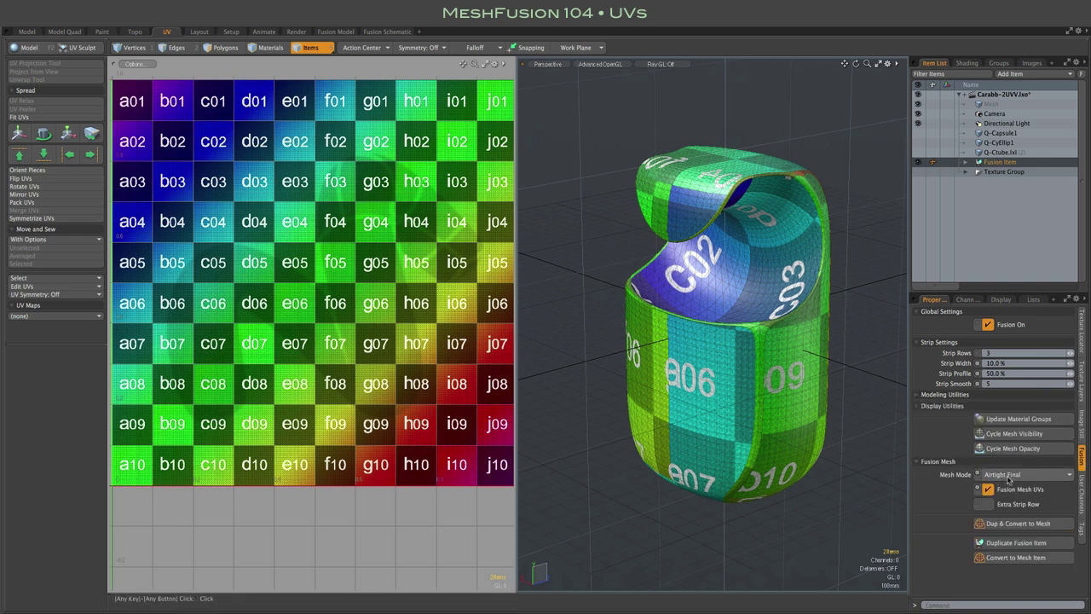
{"action": "left_click", "coordinate": [1030, 528]}
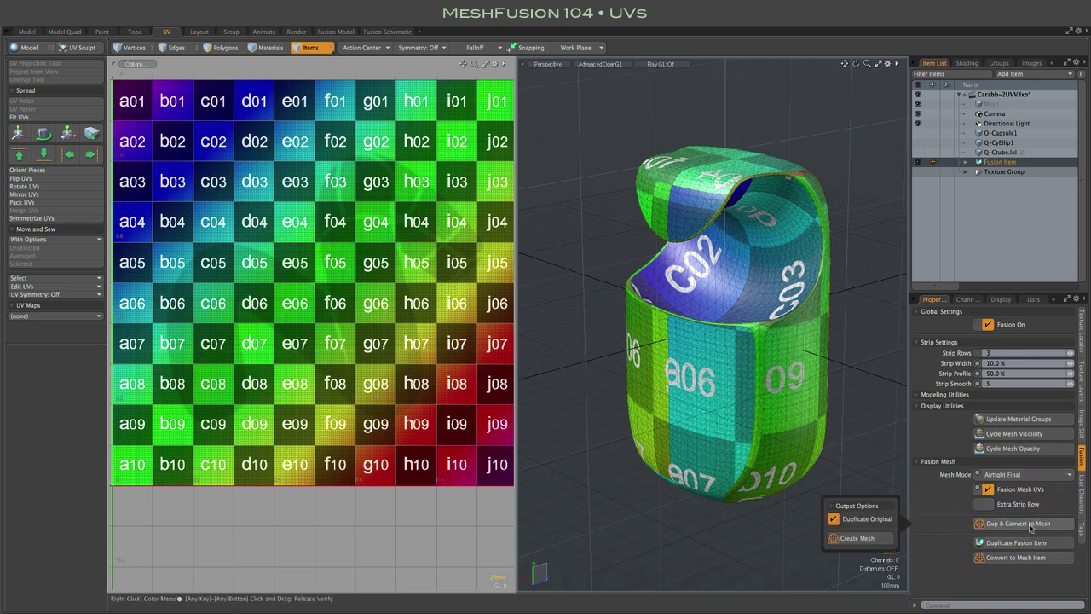
{"action": "left_click", "coordinate": [859, 537]}
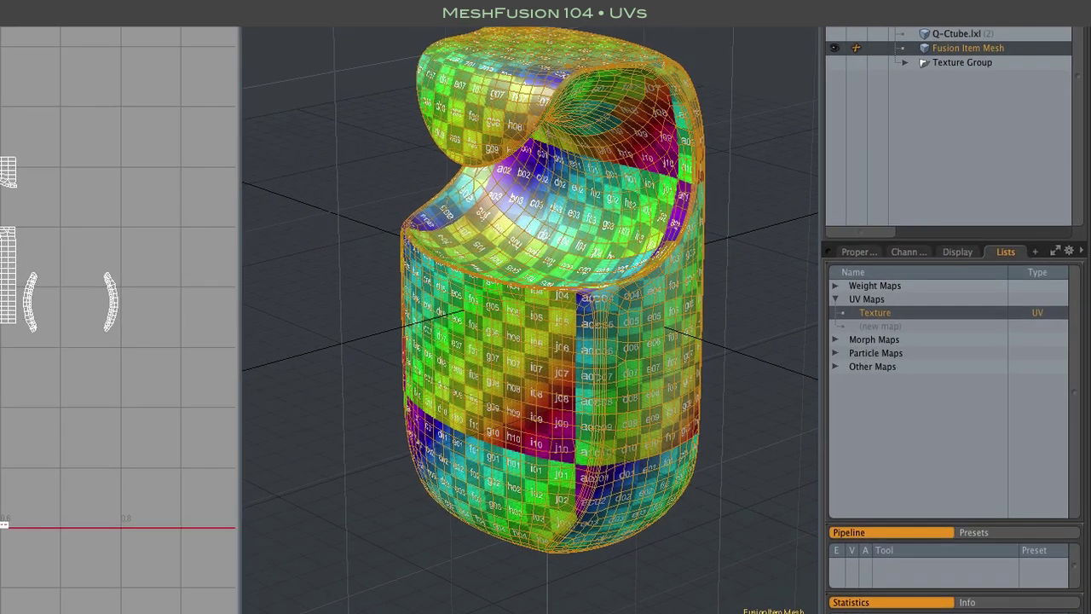
Step: Pack the UVs of the Fusion Item Mesh with Gaps of 50%, keeping Pack and Stretch on and the Normalized pack region
{"action": "left_click", "coordinate": [23, 203]}
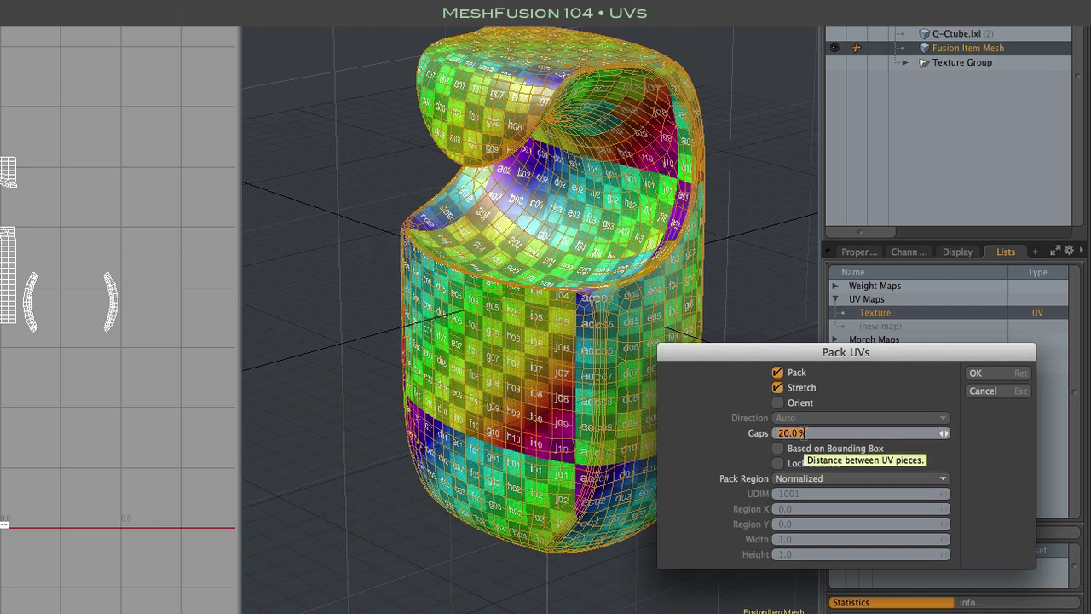
{"action": "type", "text": "50"}
{"action": "key", "text": "Return"}
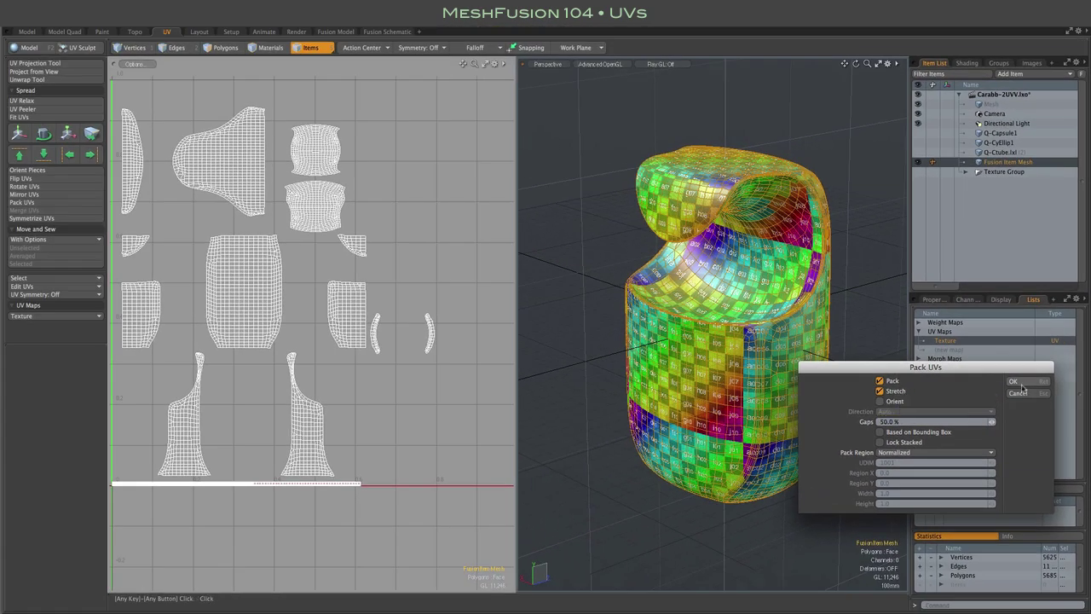
{"action": "left_click", "coordinate": [1021, 383]}
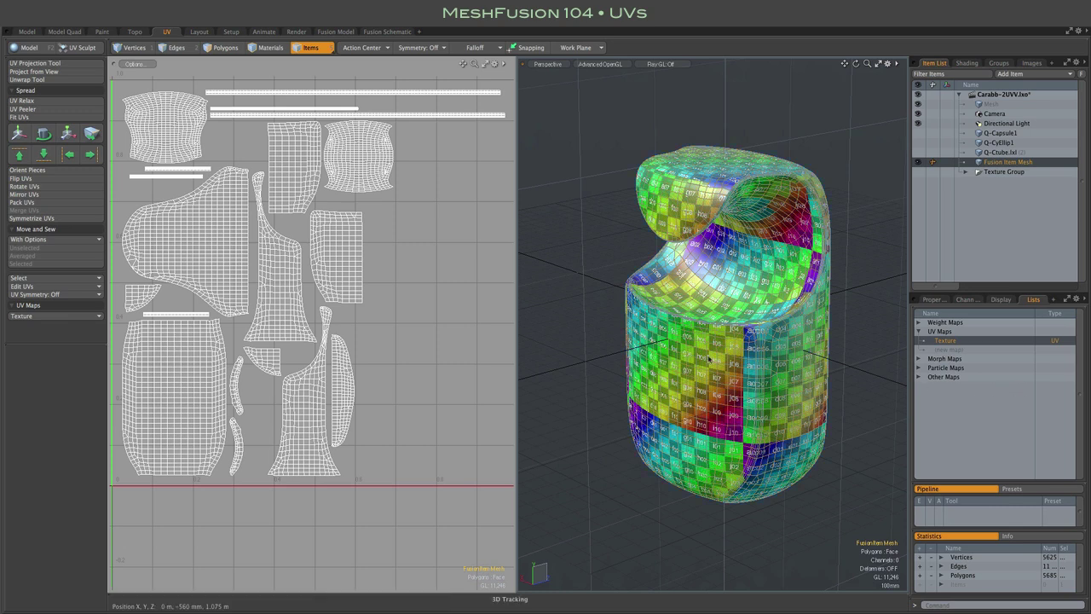